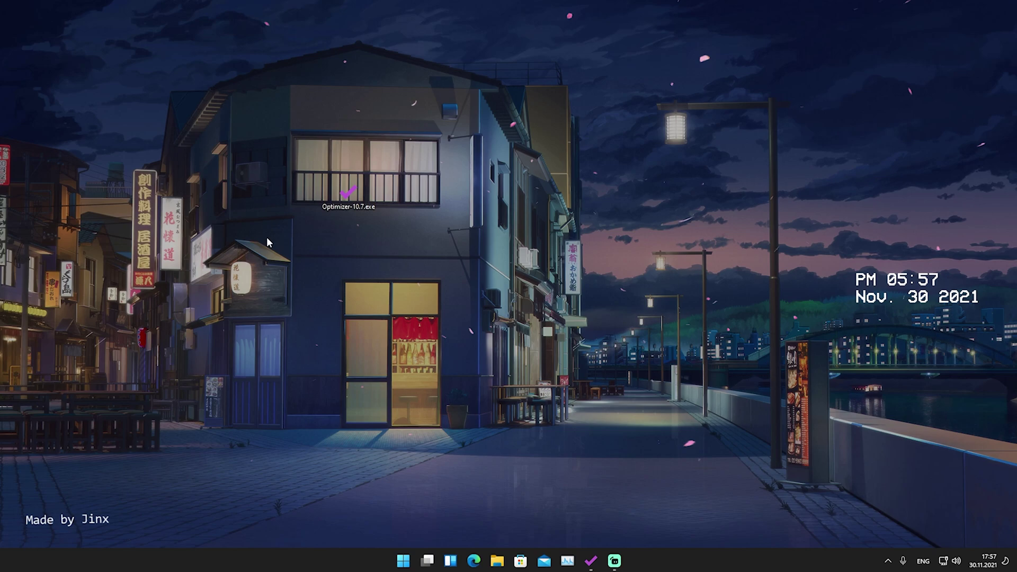
Step: Launch Optimizer-10.7.exe from the desktop to show its fifteen universal tweaks
double_click(346, 192)
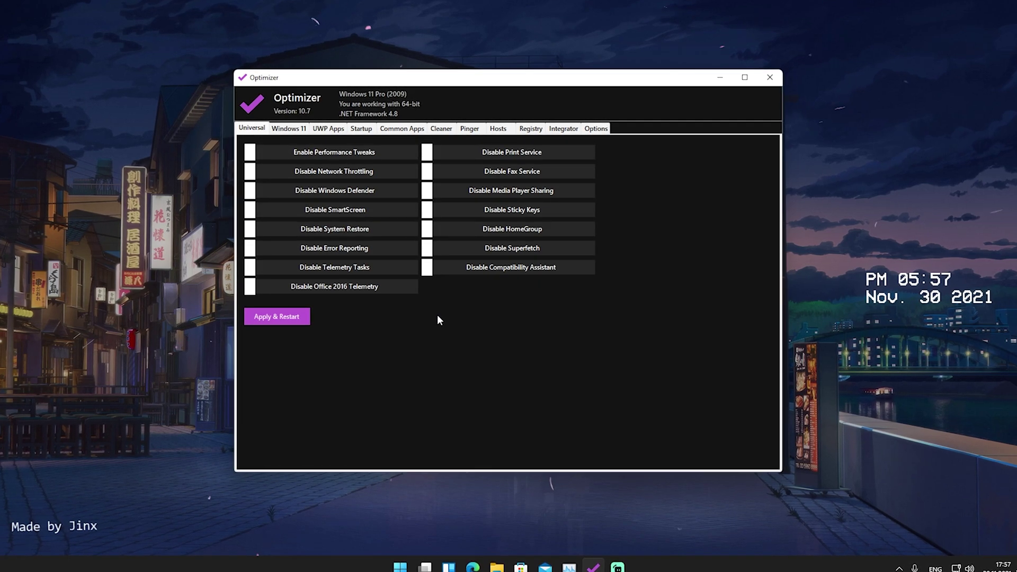
Step: Tick Enable Performance Tweaks, Disable Network Throttling, Disable SmartScreen and Disable System Restore
mouse_move(323, 159)
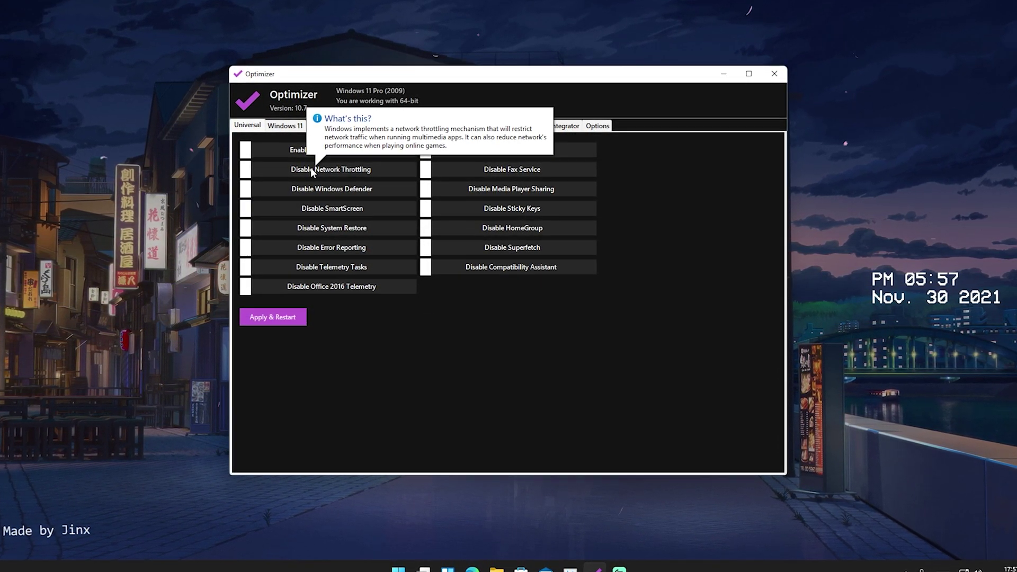
mouse_move(317, 189)
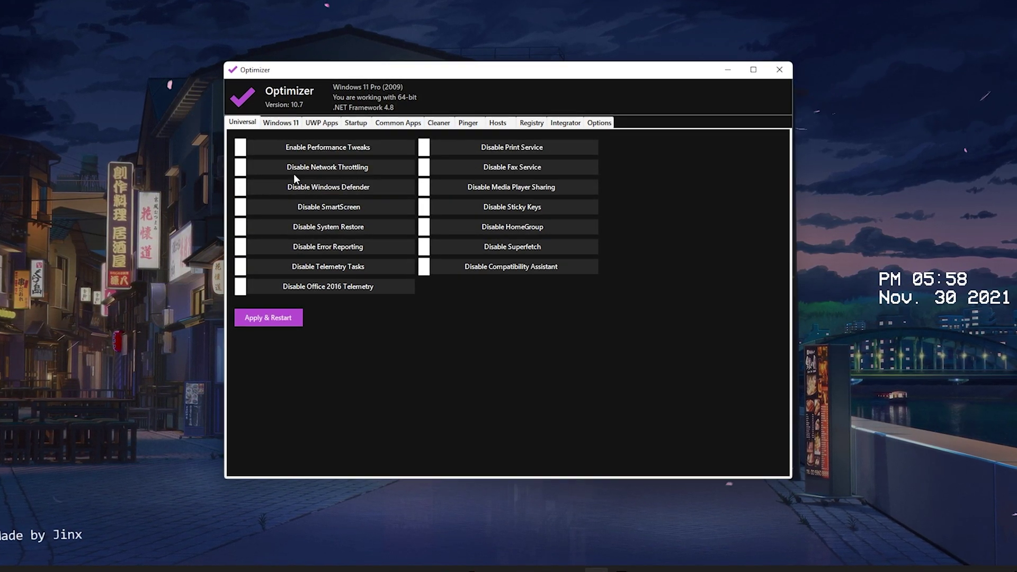
mouse_move(329, 148)
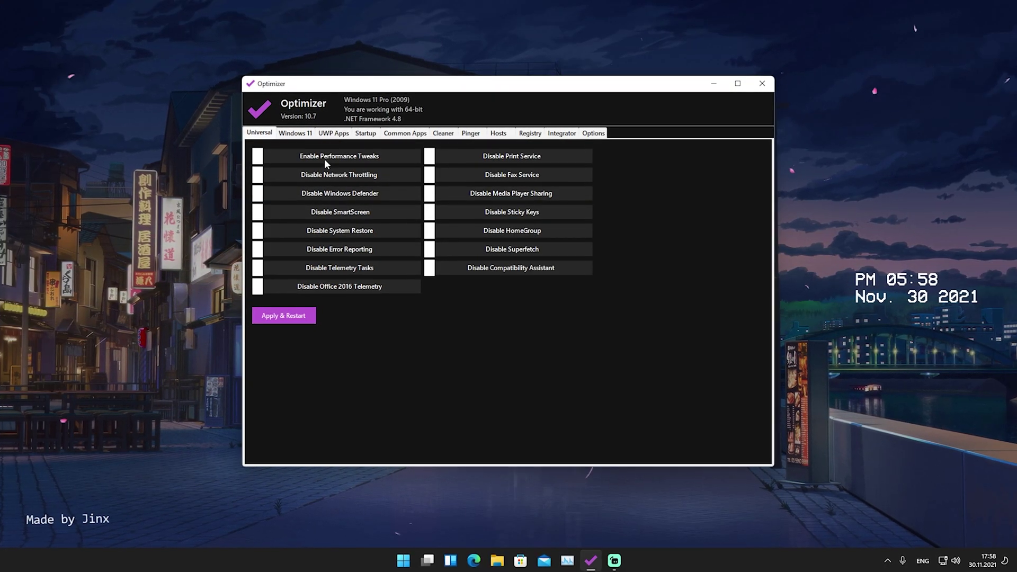
mouse_move(328, 158)
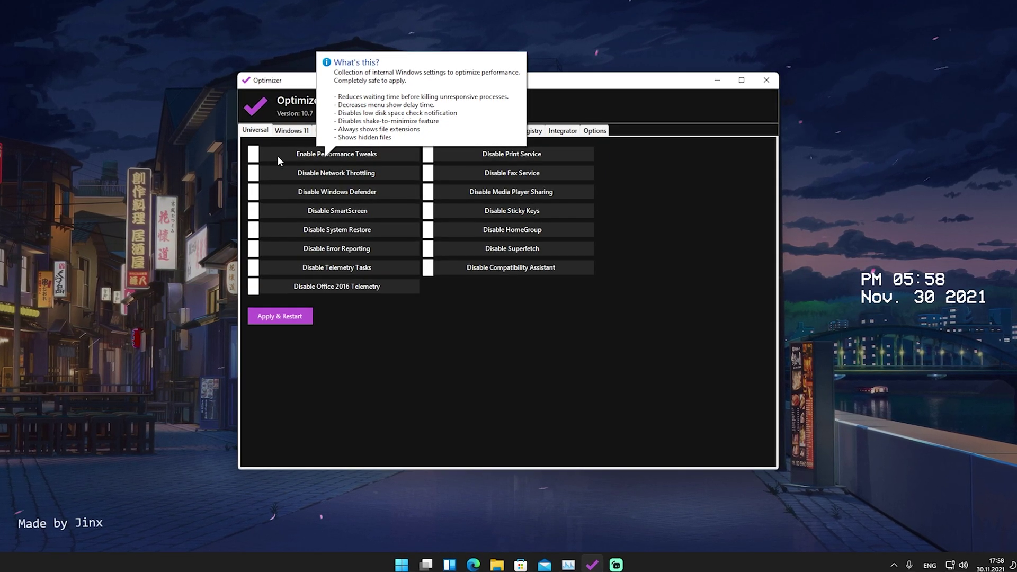
mouse_move(328, 154)
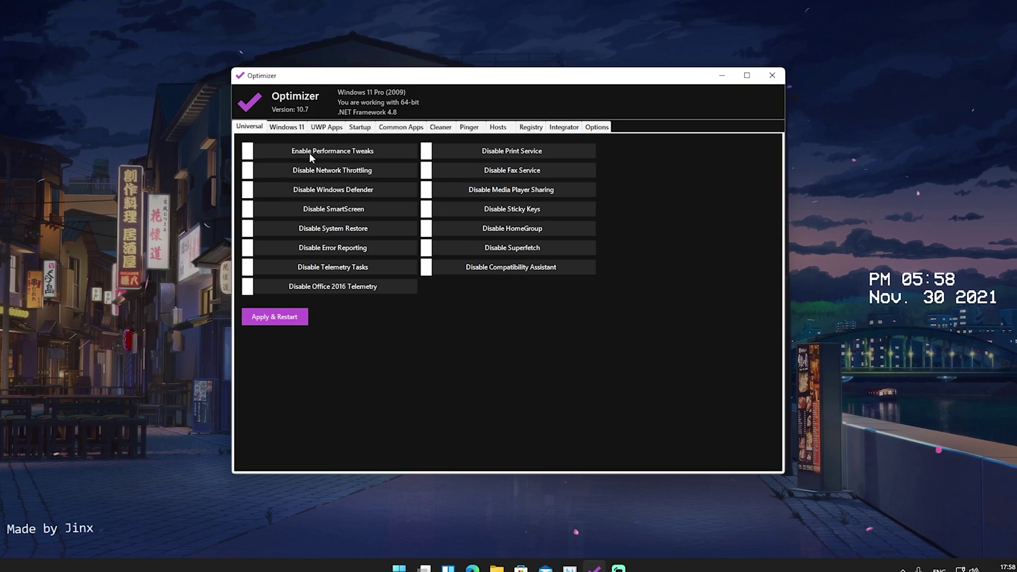
left_click(309, 152)
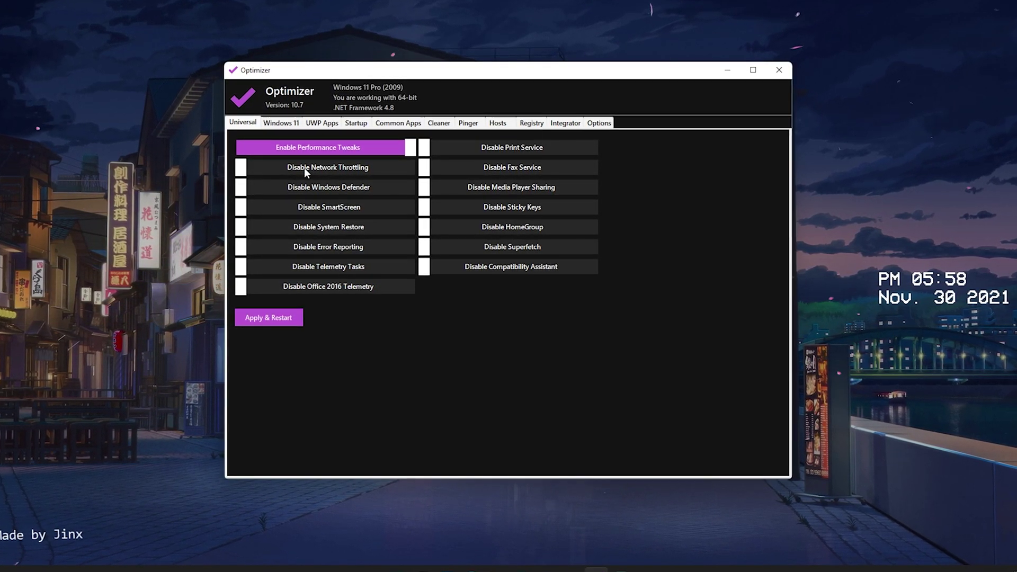
left_click(312, 168)
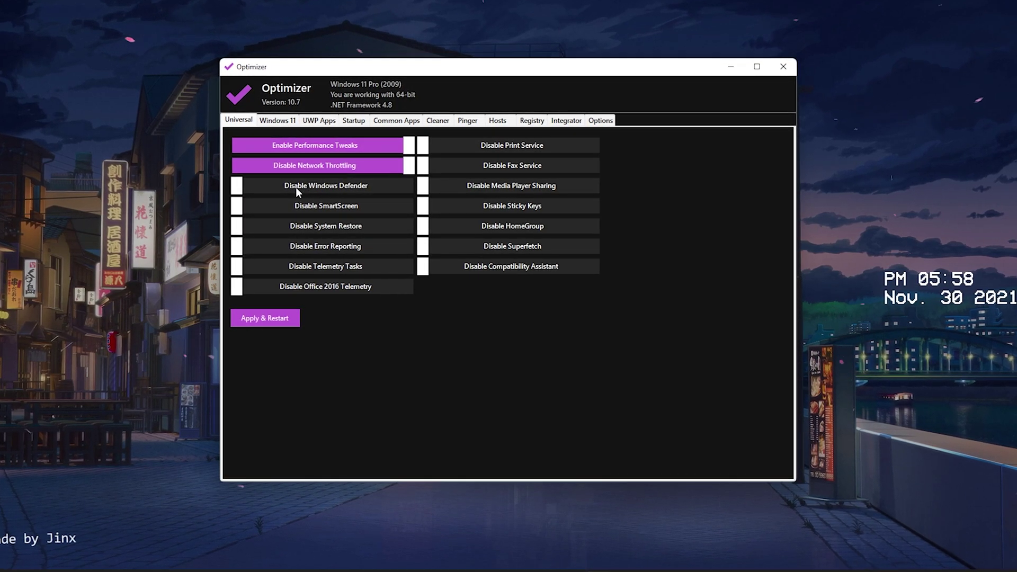
mouse_move(307, 187)
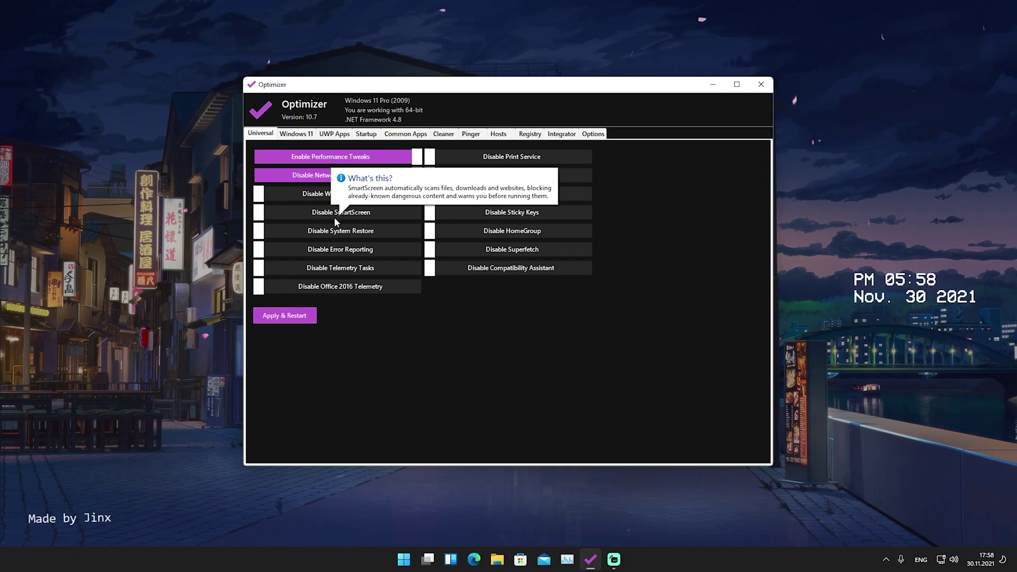
left_click(333, 215)
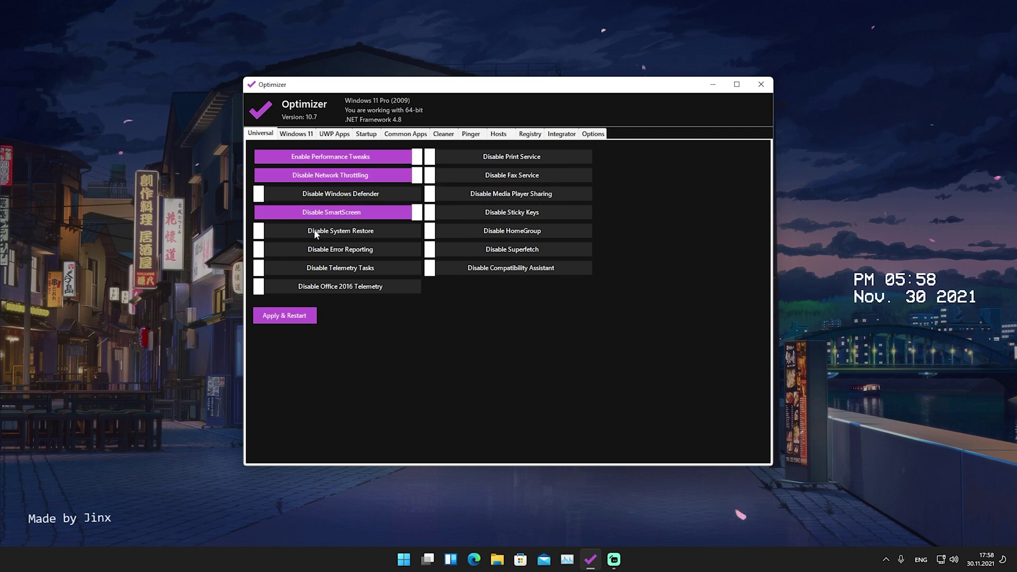
mouse_move(319, 233)
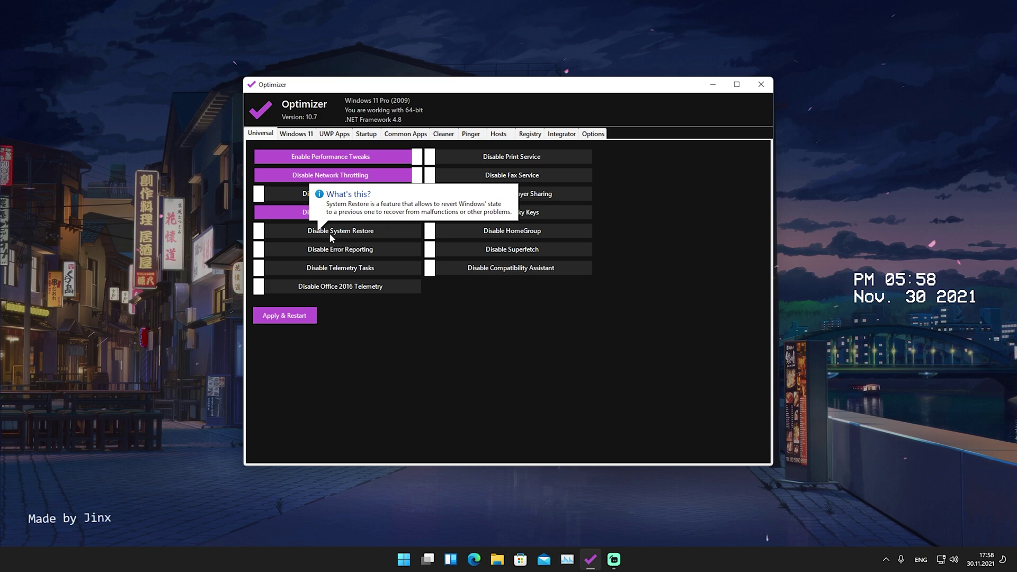
left_click(321, 231)
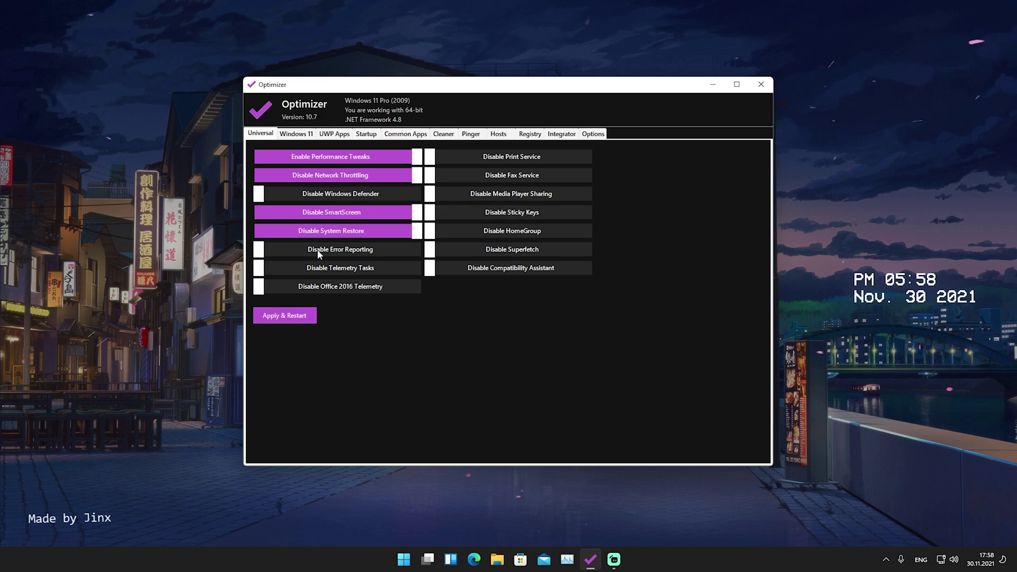
Step: Tick Disable Error Reporting, Disable Fax Service and Disable Print Service
left_click(324, 251)
mouse_move(326, 271)
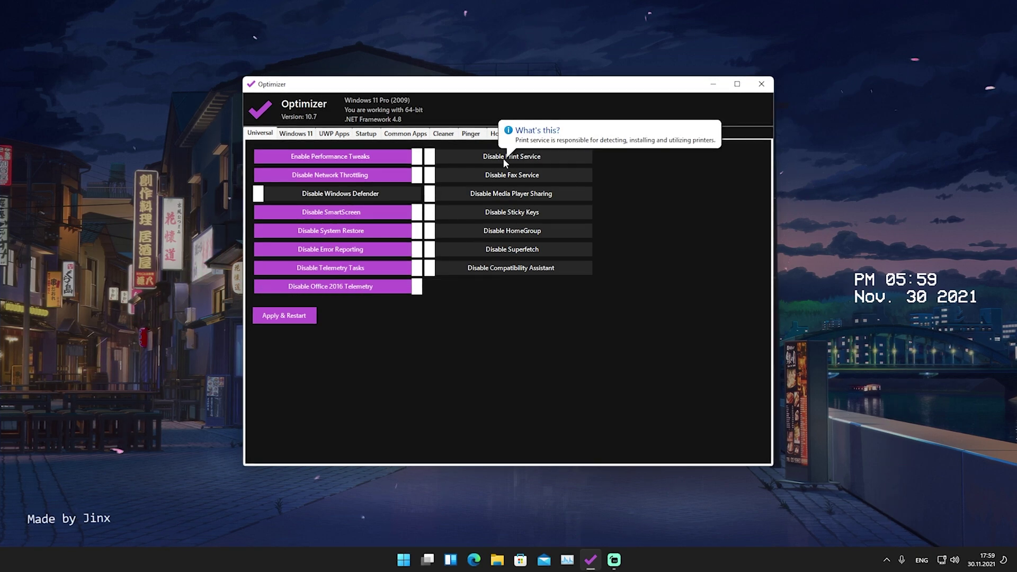
left_click(501, 176)
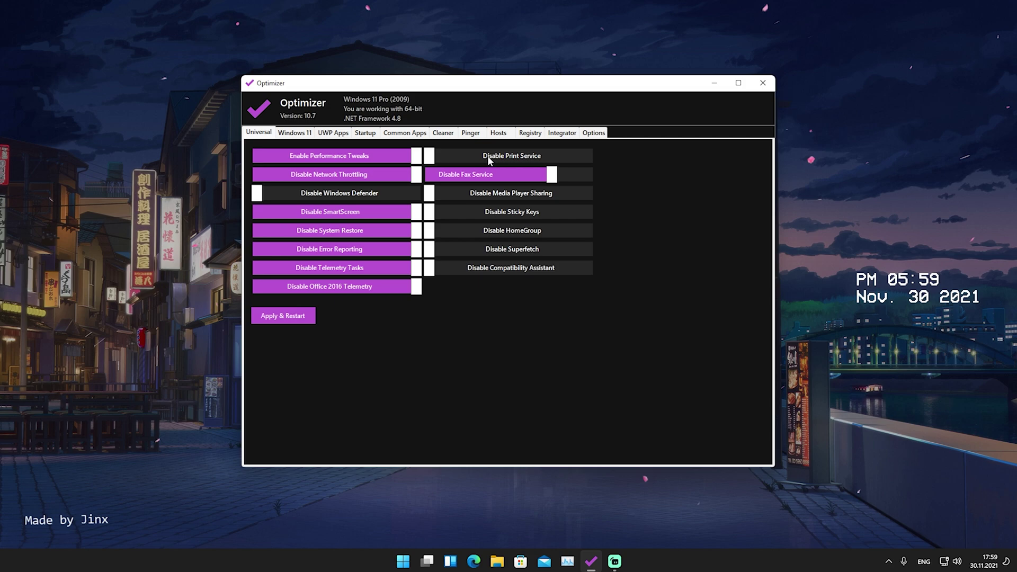
left_click(488, 156)
Step: Tick the Media Player Sharing, Sticky Keys, HomeGroup and Superfetch disable tweaks
mouse_move(487, 194)
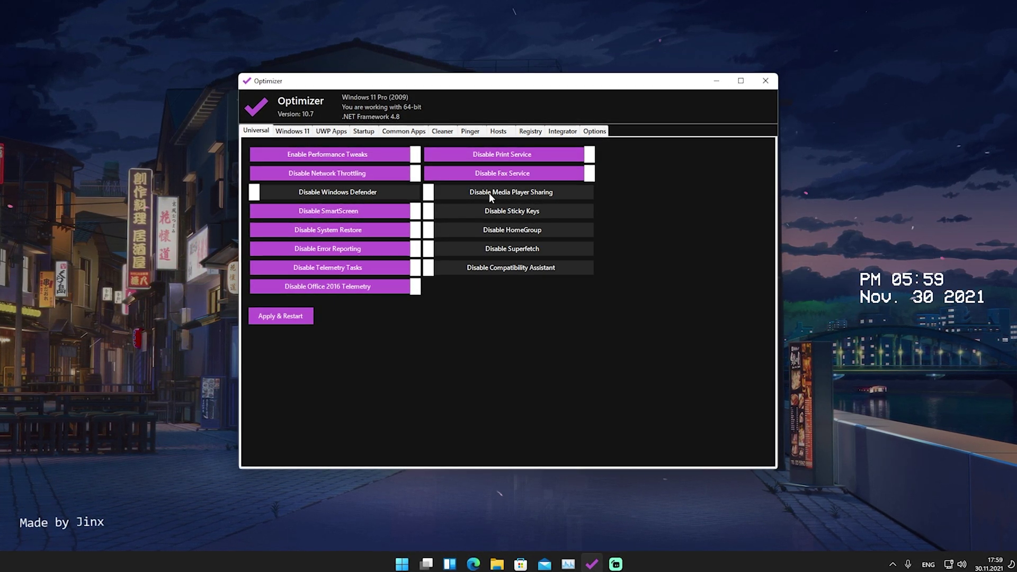
left_click(533, 196)
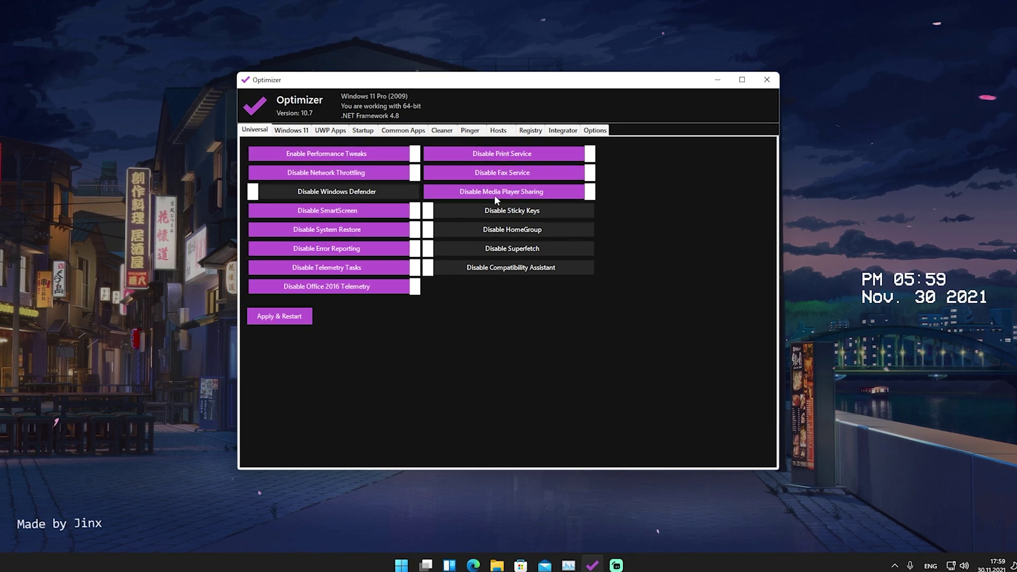
mouse_move(495, 195)
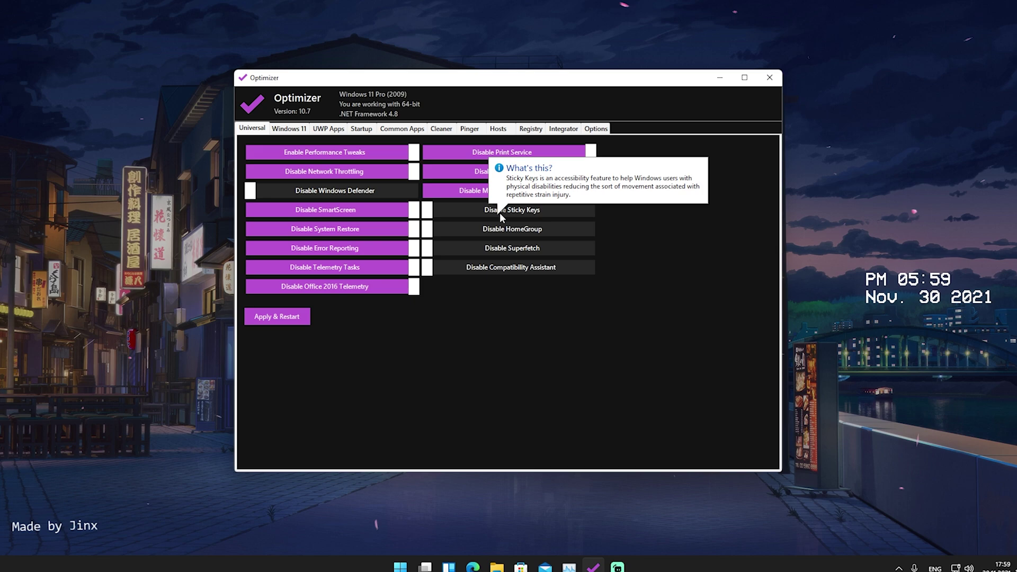
left_click(500, 211)
left_click(500, 231)
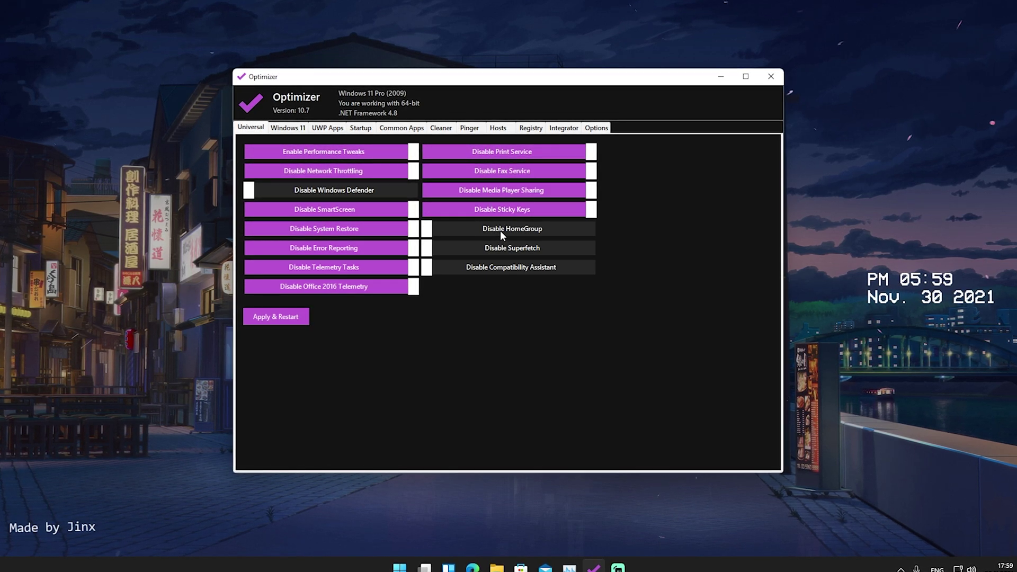
left_click(494, 246)
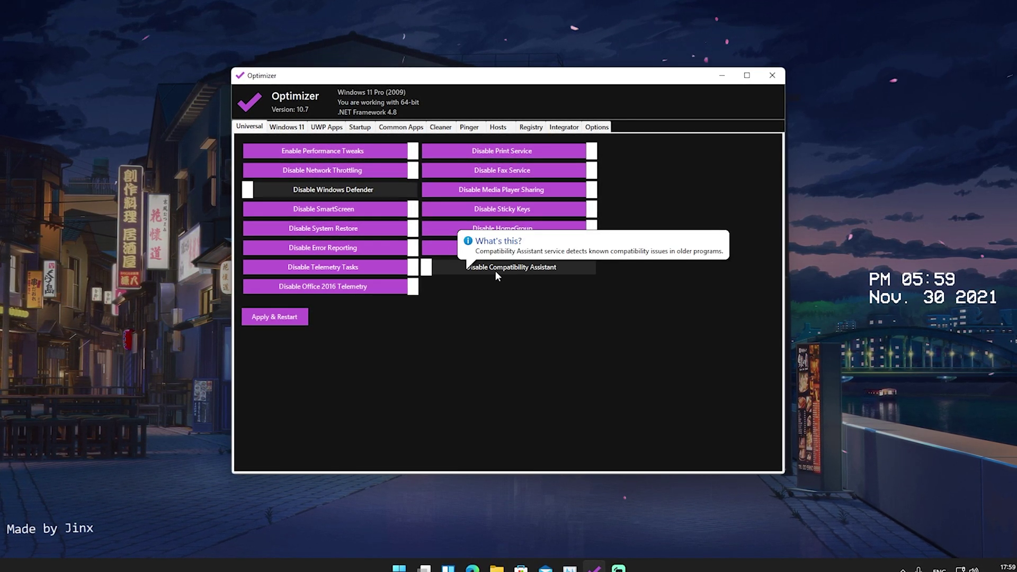
Step: Tick Disable Compatibility Assistant and apply all tweaks with Apply & Restart
left_click(504, 269)
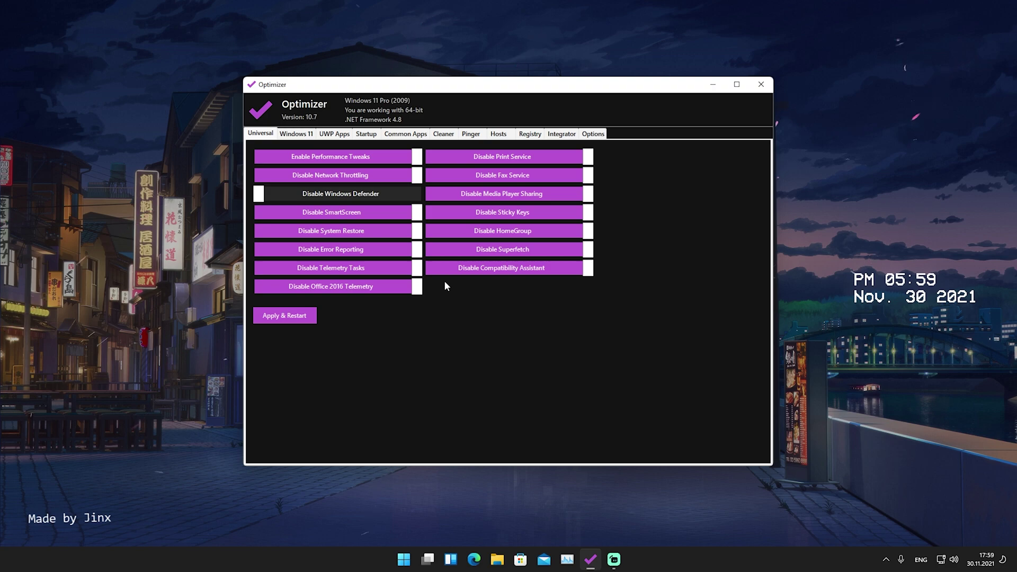
left_click(283, 319)
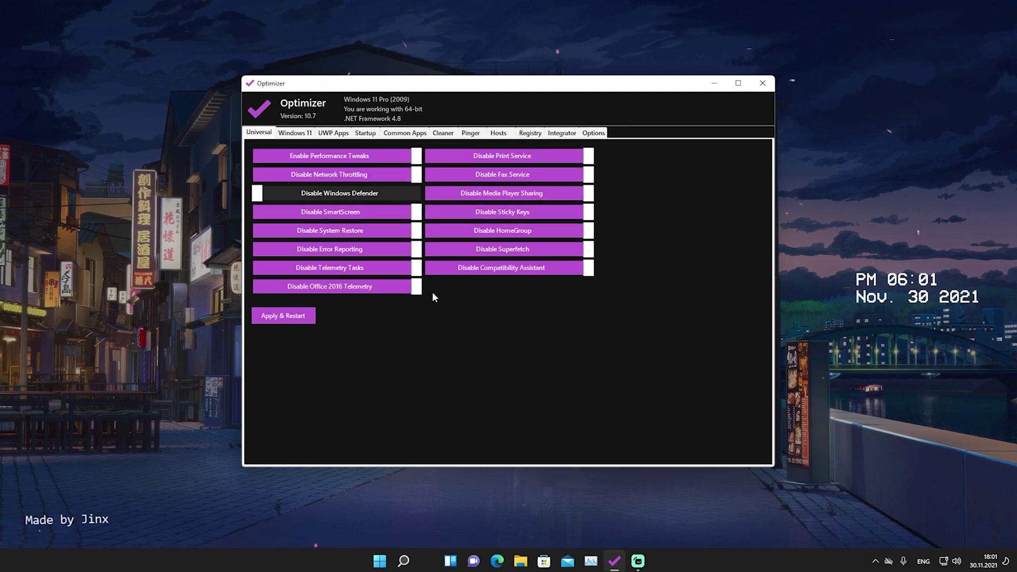
Step: On the Windows 11 tweaks, tick Disable Quick Access History and Disable Start Menu Ads
left_click(295, 132)
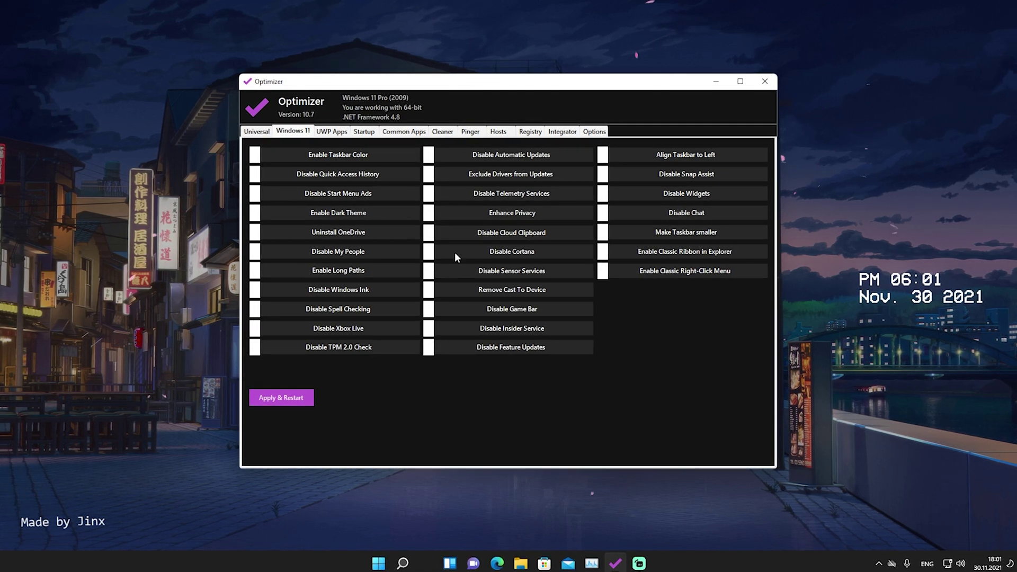
mouse_move(332, 175)
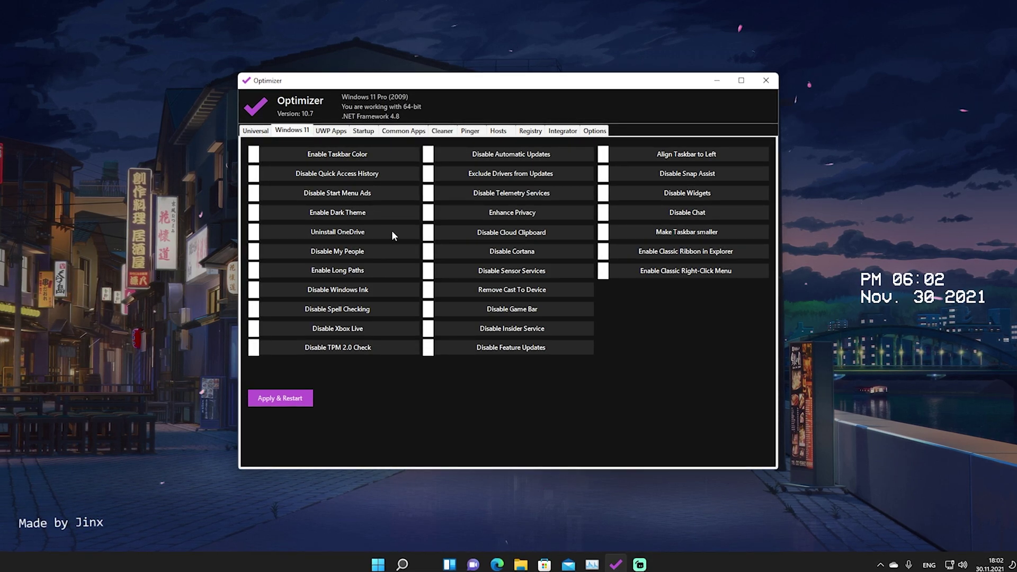
mouse_move(298, 176)
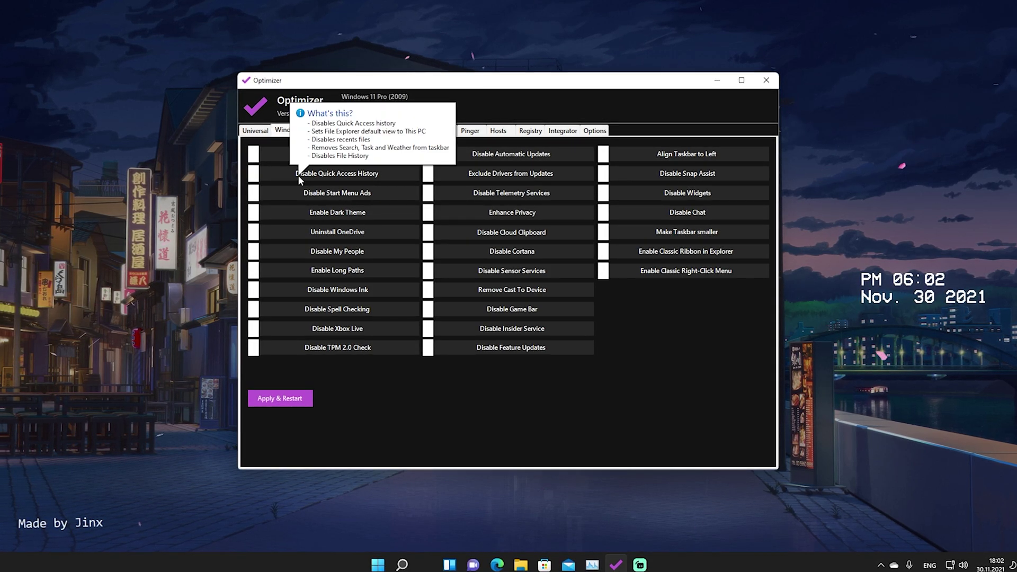
left_click(326, 175)
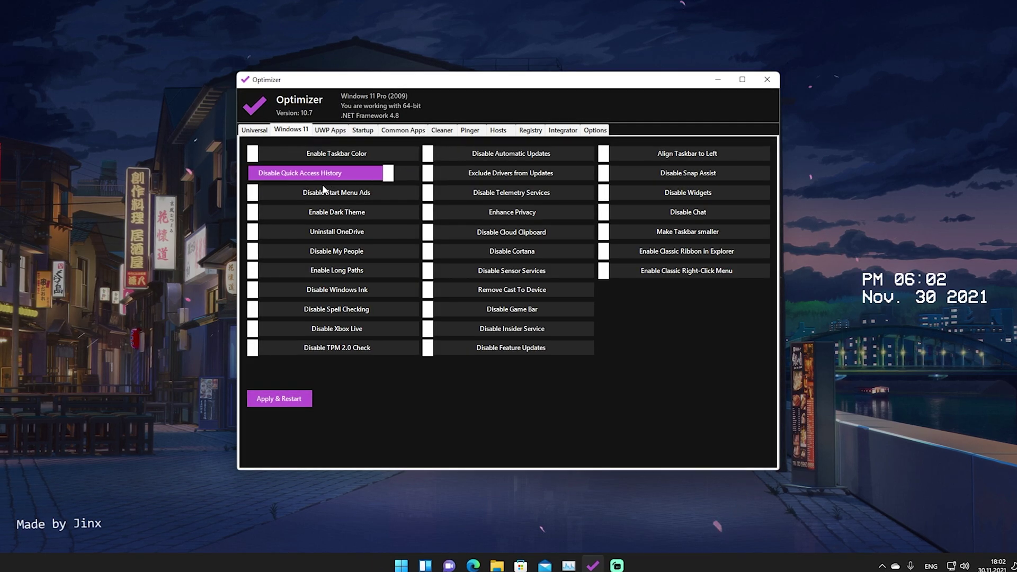
mouse_move(322, 192)
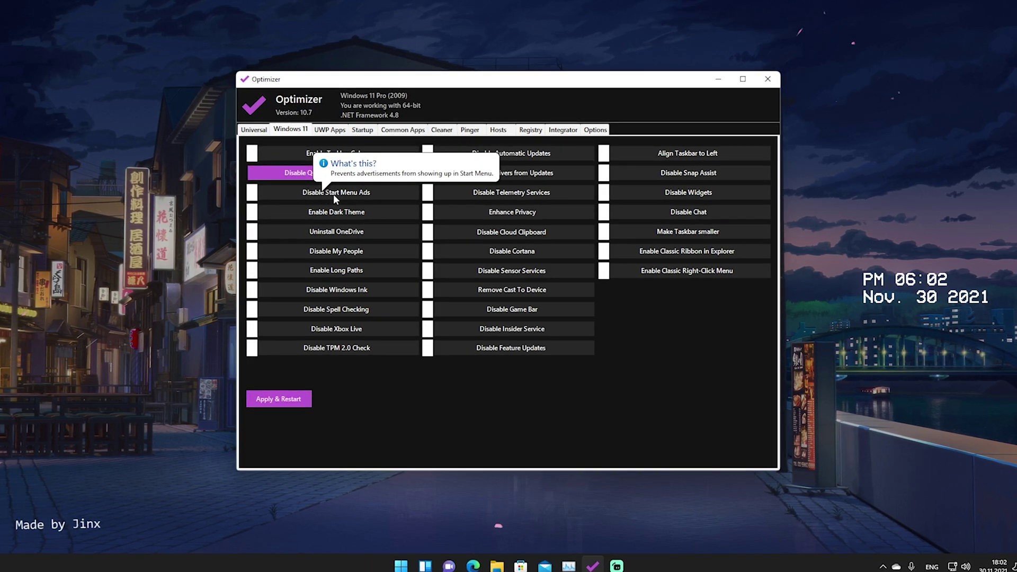
left_click(333, 193)
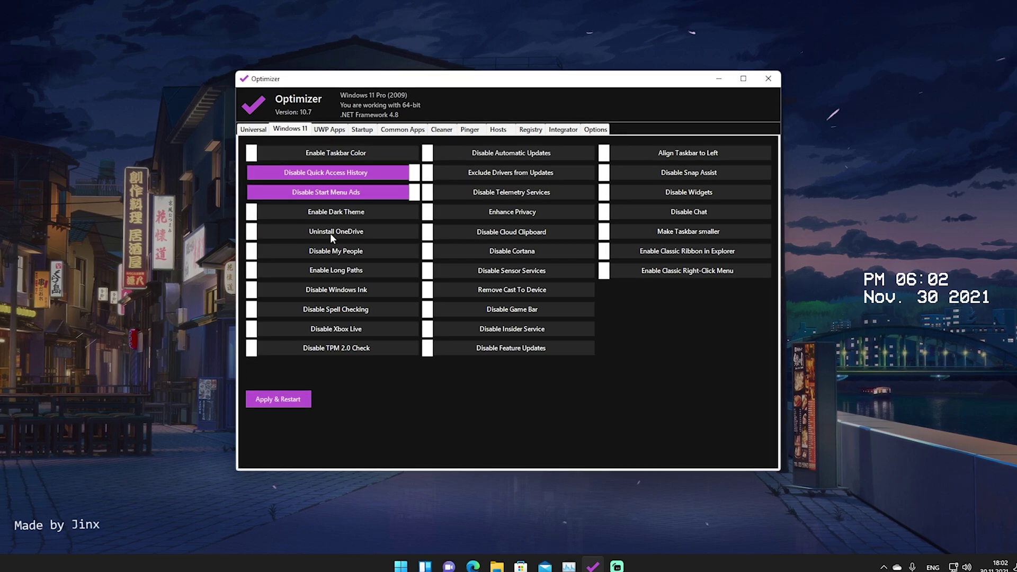
Step: Tick Uninstall OneDrive, Disable My People, Xbox Live, Automatic Updates, and Exclude Drivers from Updates
mouse_move(333, 233)
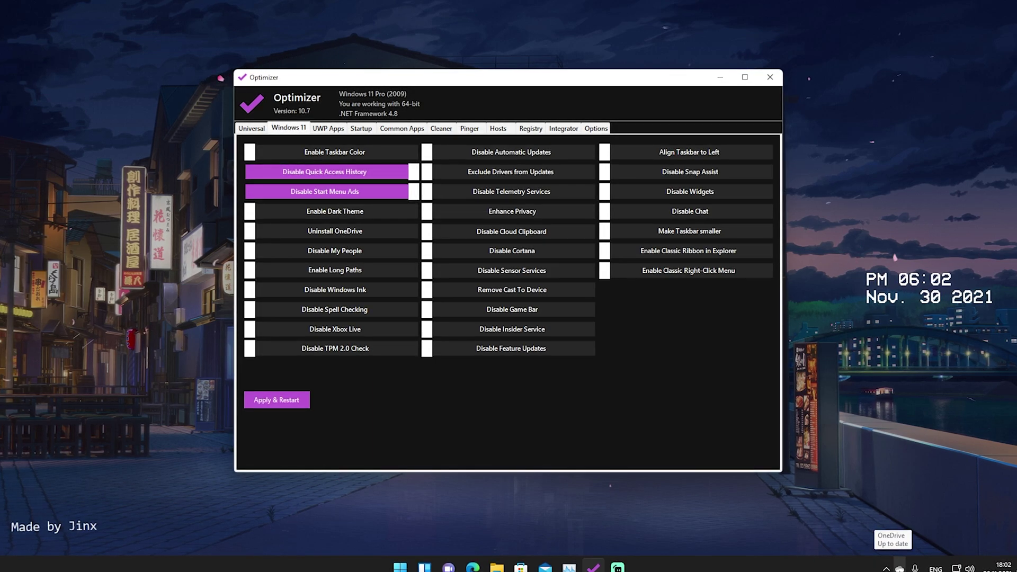
left_click(328, 233)
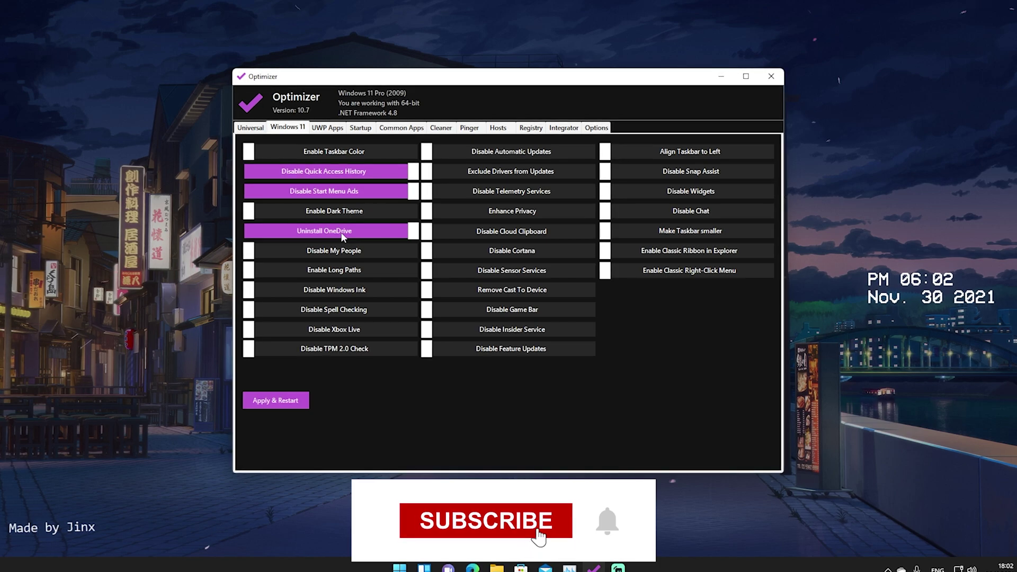
left_click(329, 252)
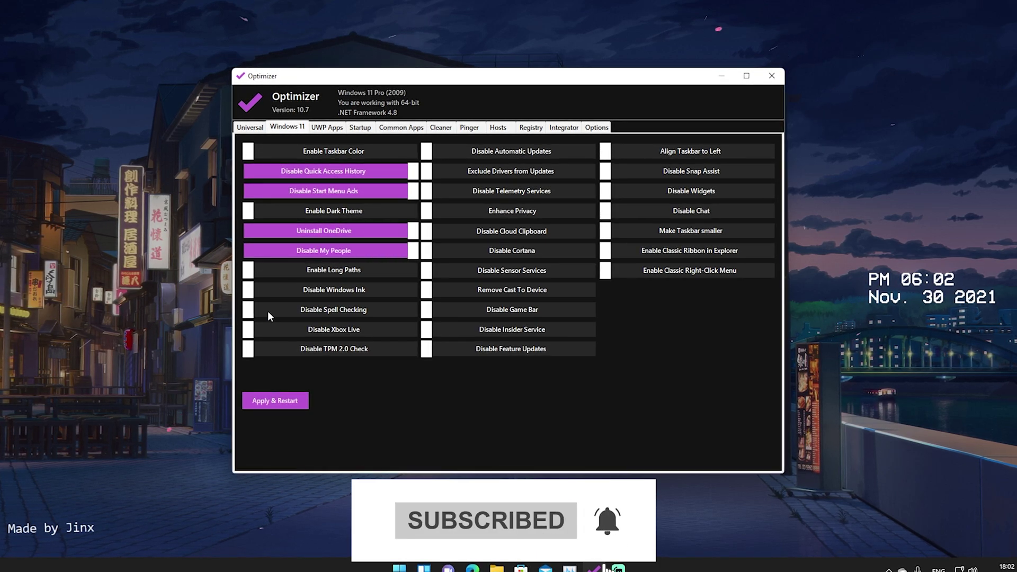
left_click(318, 329)
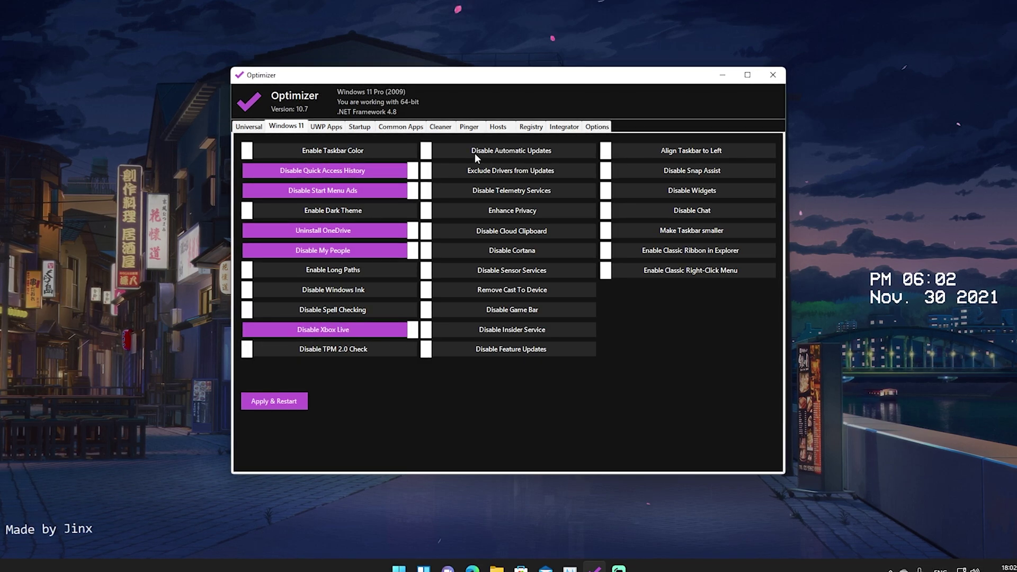
left_click(519, 152)
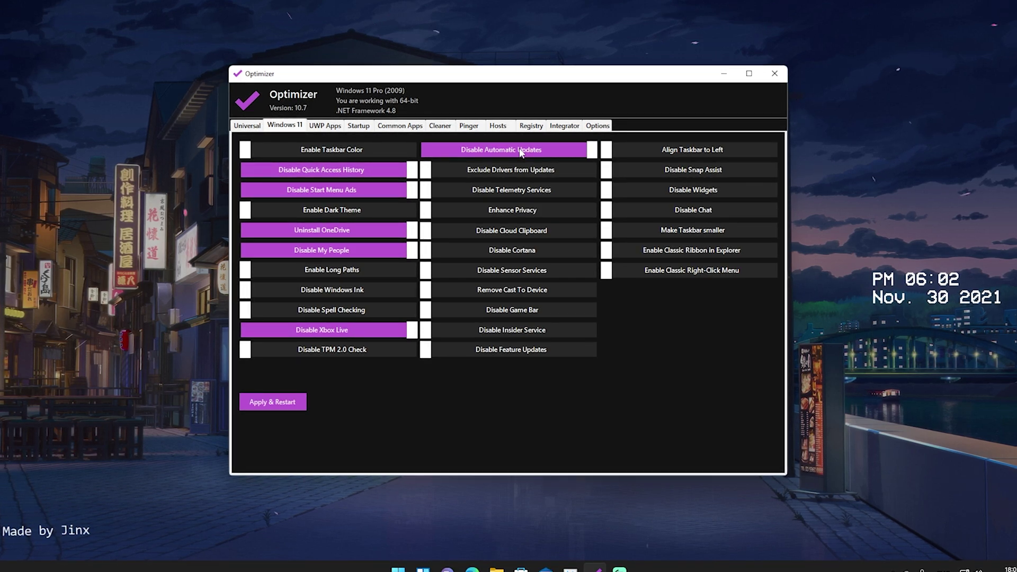
mouse_move(503, 177)
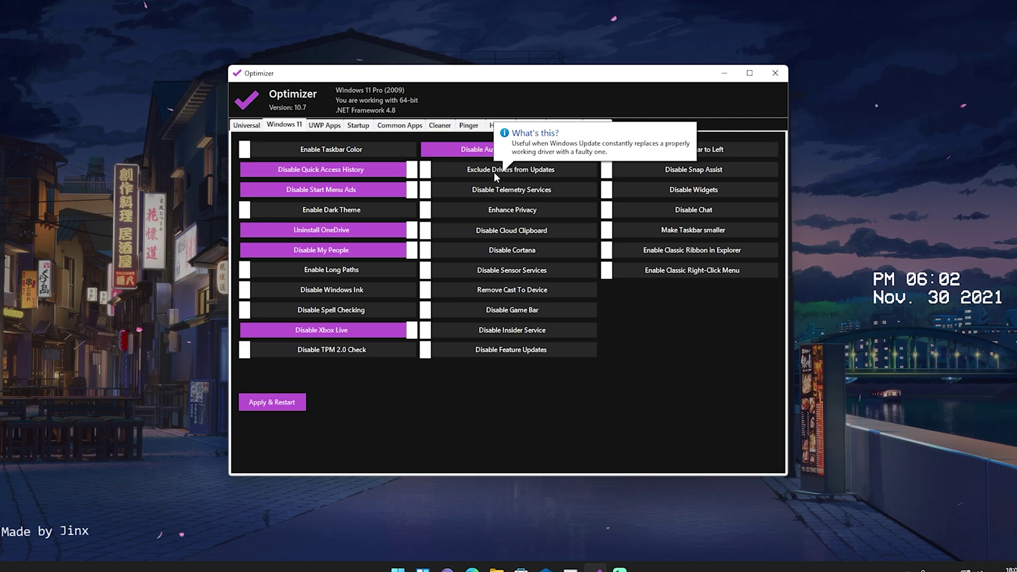
left_click(492, 170)
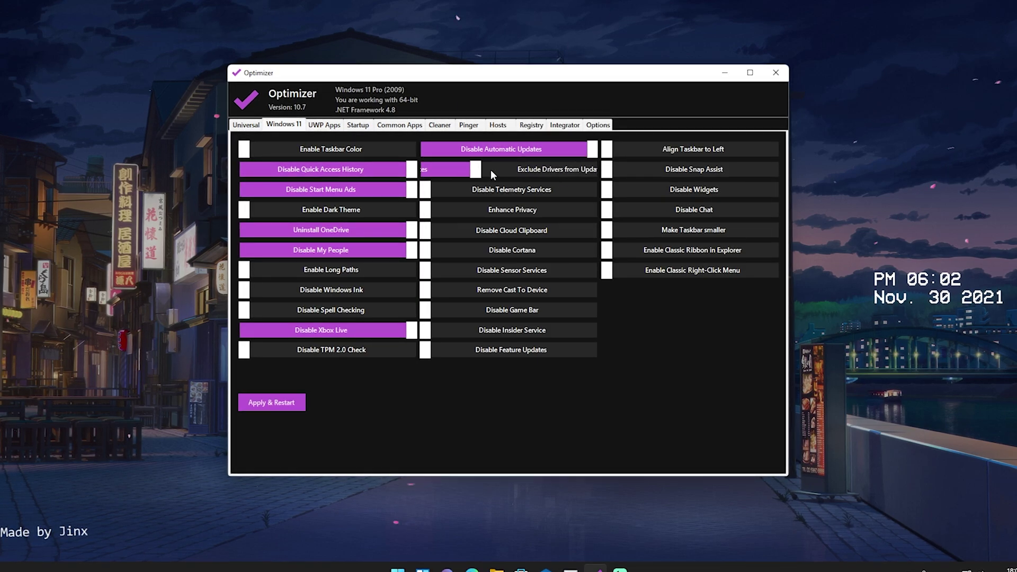
Step: Tick Disable Telemetry Services, Cloud Clipboard, Cortana and Sensor Services
mouse_move(486, 175)
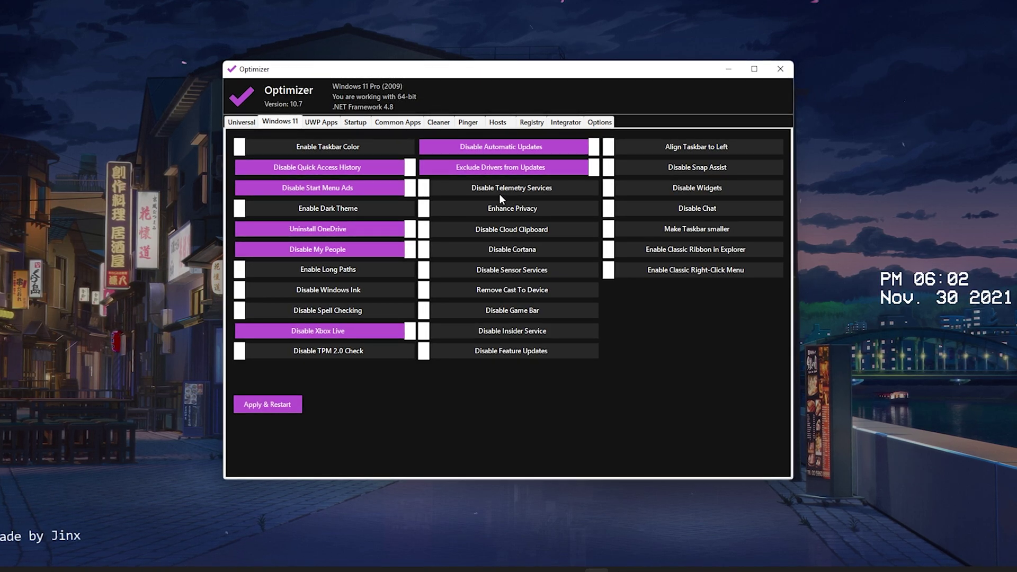
left_click(515, 192)
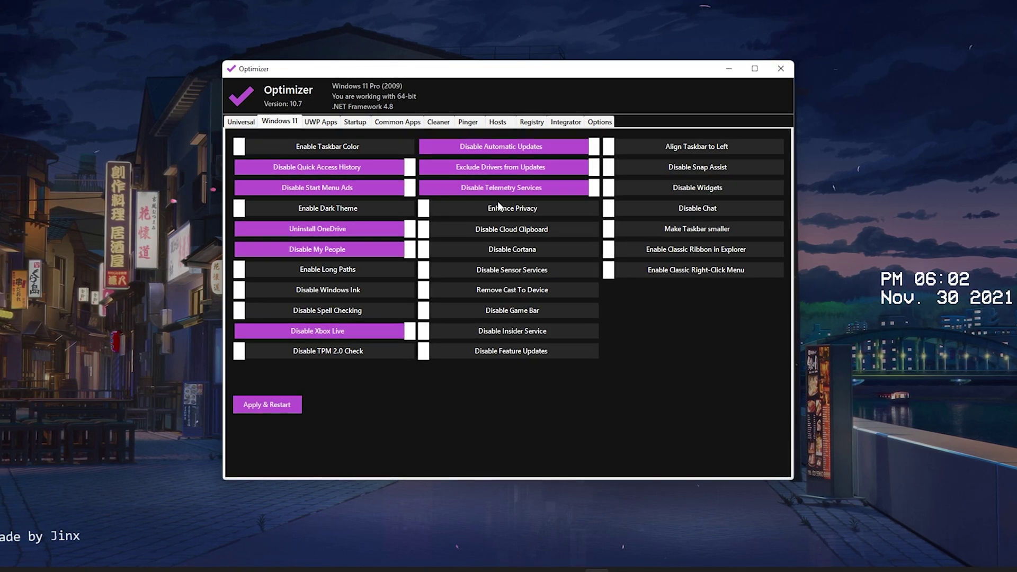
left_click(506, 234)
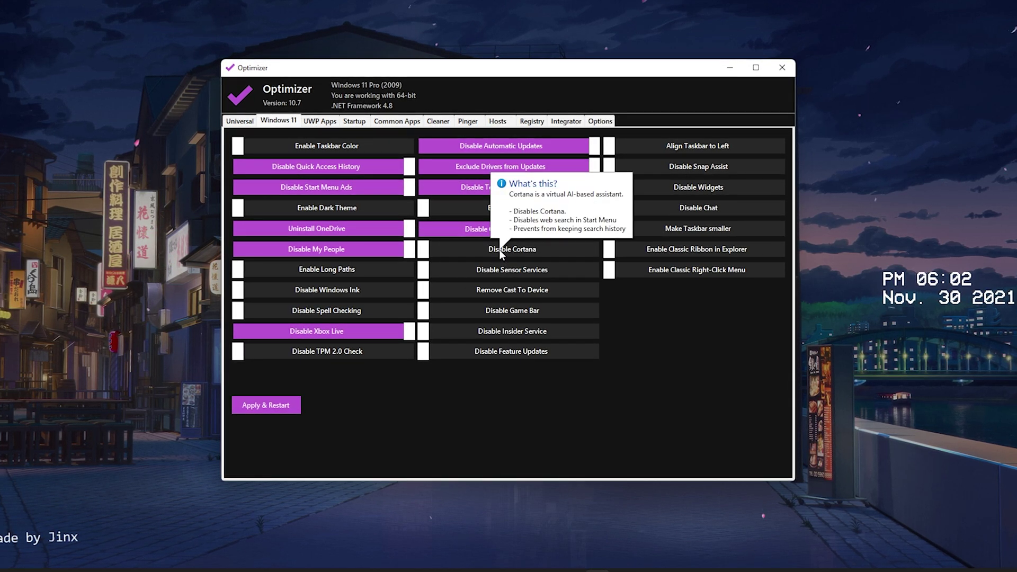
left_click(499, 249)
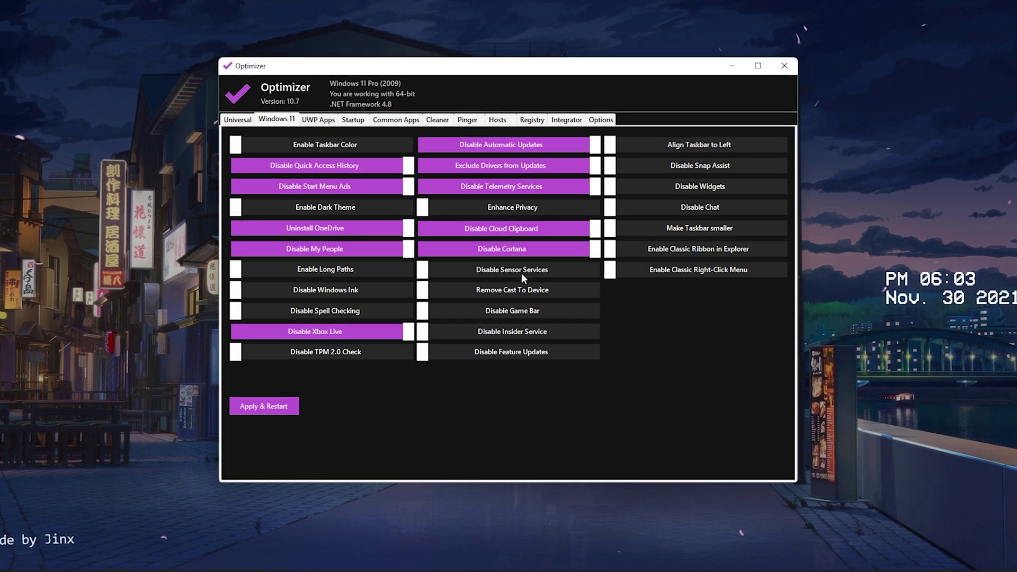
left_click(503, 269)
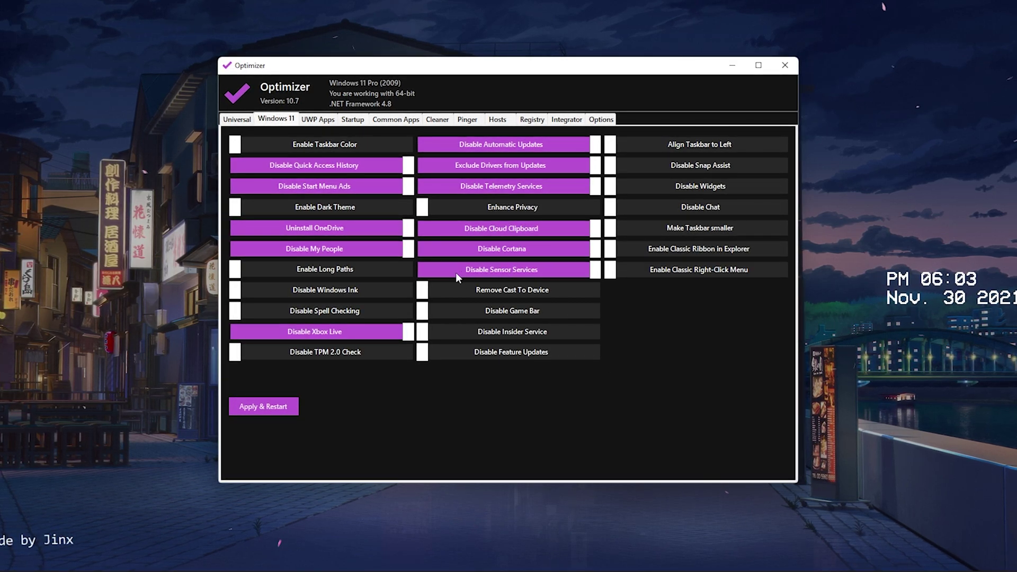
Step: Tick Disable Game Bar, Insider Service, Feature Updates, Widgets and Chat
left_click(527, 311)
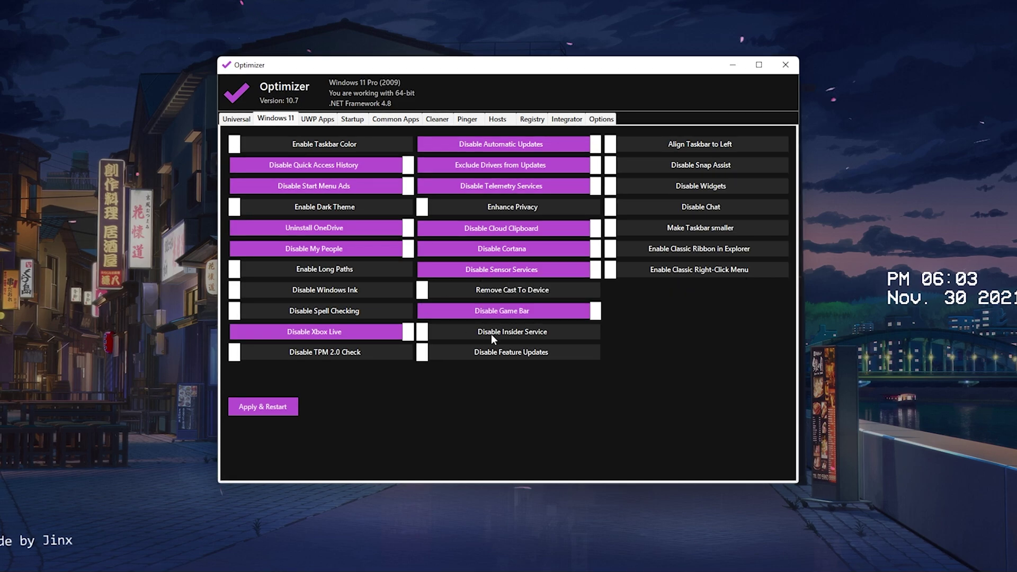
left_click(491, 335)
left_click(529, 356)
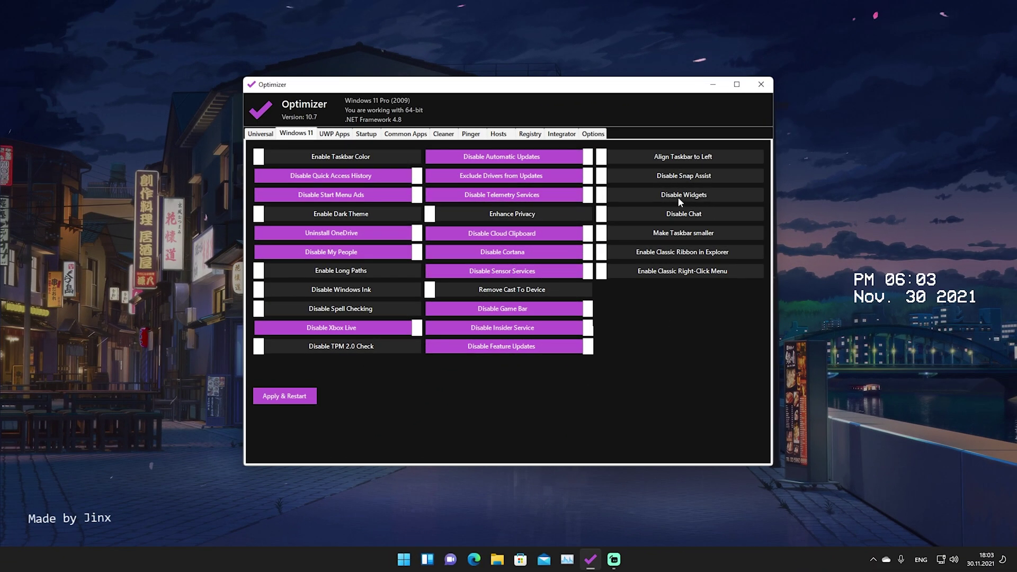
left_click(695, 189)
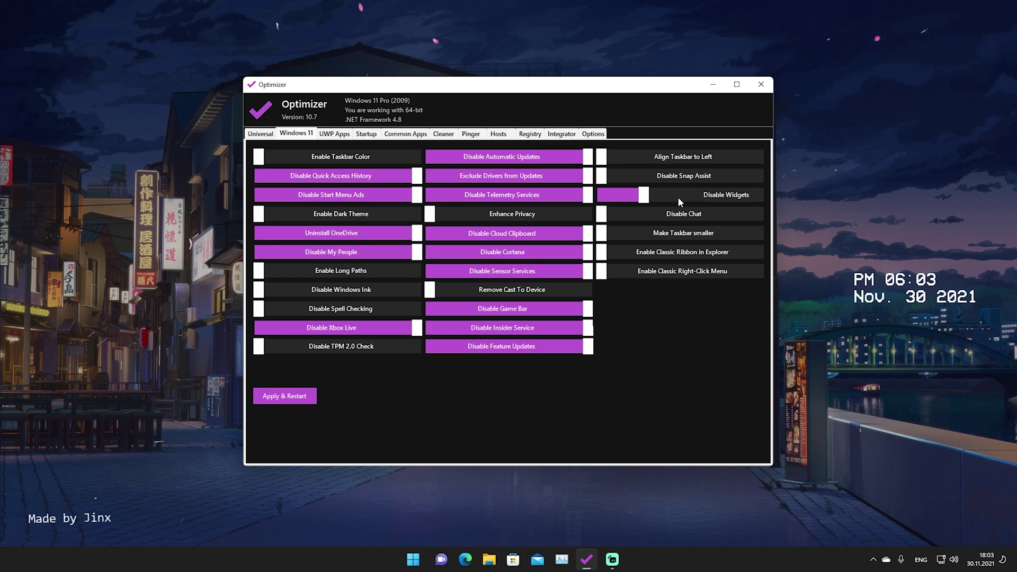
left_click(678, 214)
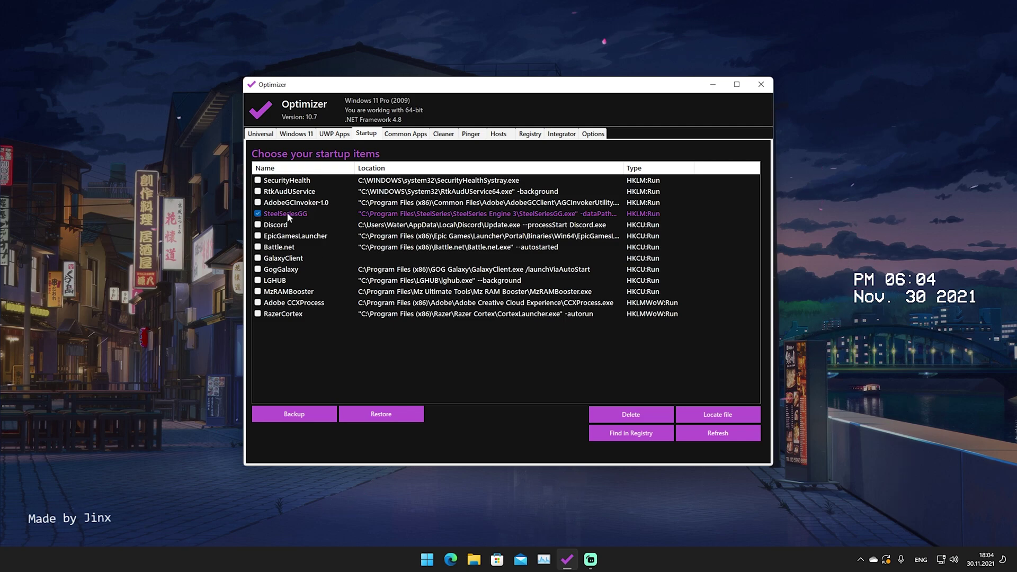
Step: Delete the GalaxyClient, GogGalaxy and LGHUB startup entries, confirming the removal
left_click(257, 259)
left_click(258, 269)
left_click(258, 281)
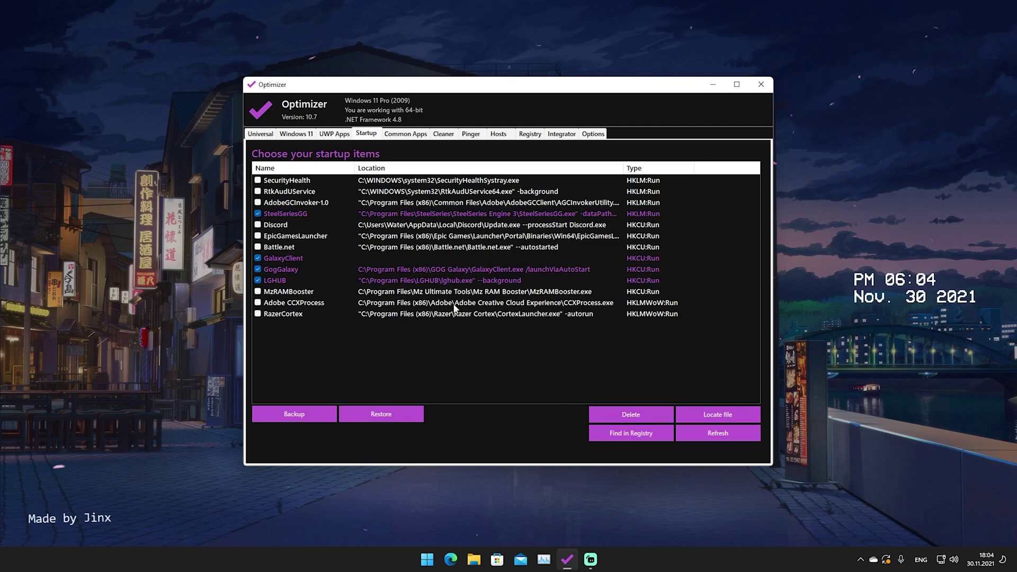
left_click(631, 414)
left_click(536, 336)
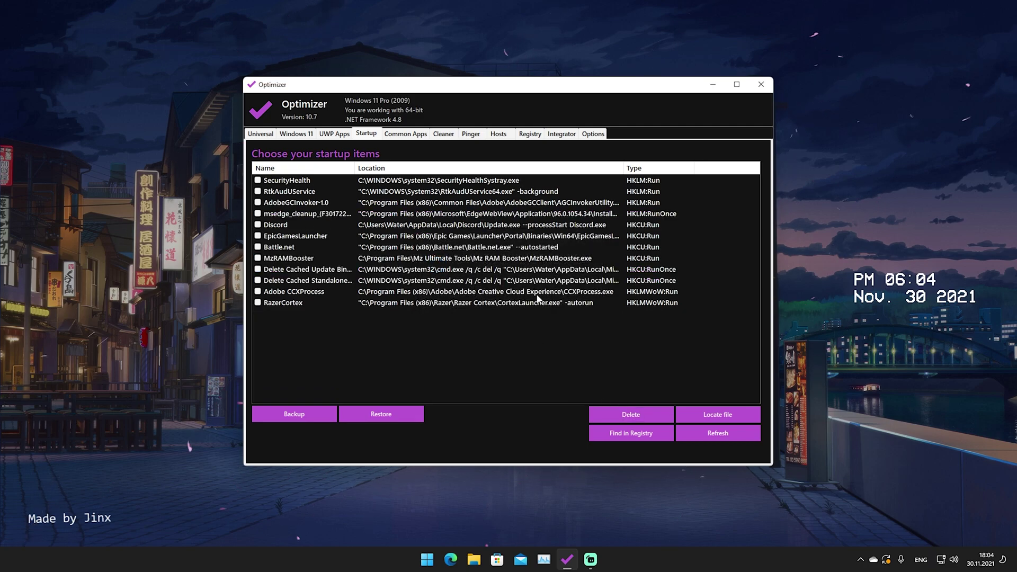
left_click(701, 431)
Step: In the system drive Cleaner, select temporary files, minidumps, error reports and Empty Recycle Bin
left_click(443, 135)
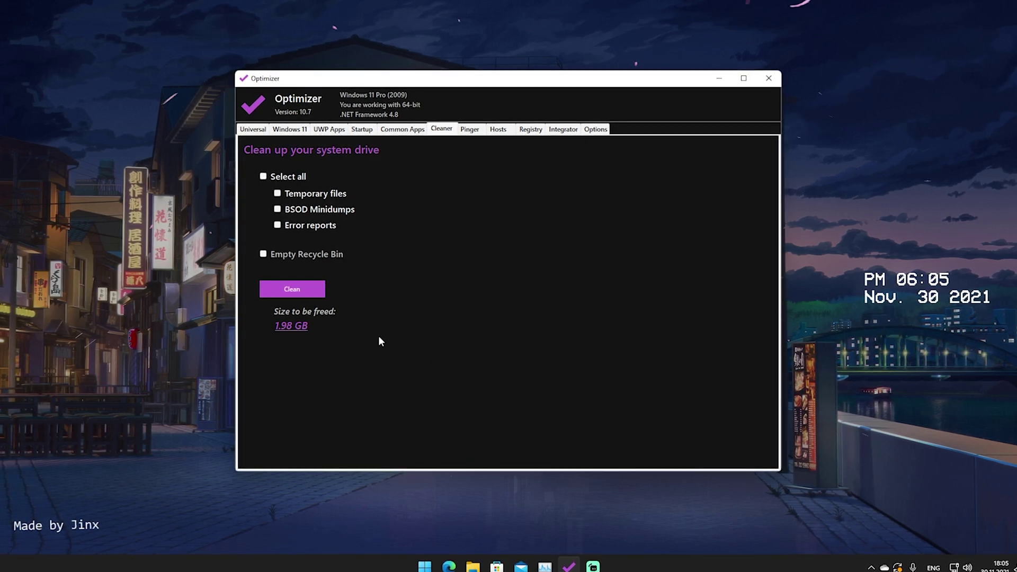
left_click(262, 177)
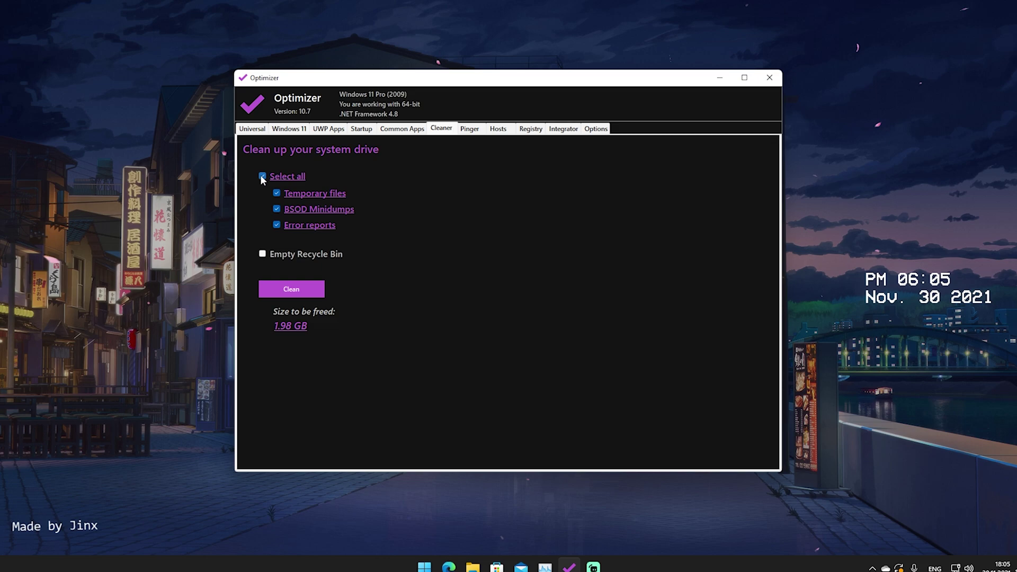
left_click(262, 255)
Step: Preview the files to clean, review the list, and delete them all
left_click(289, 292)
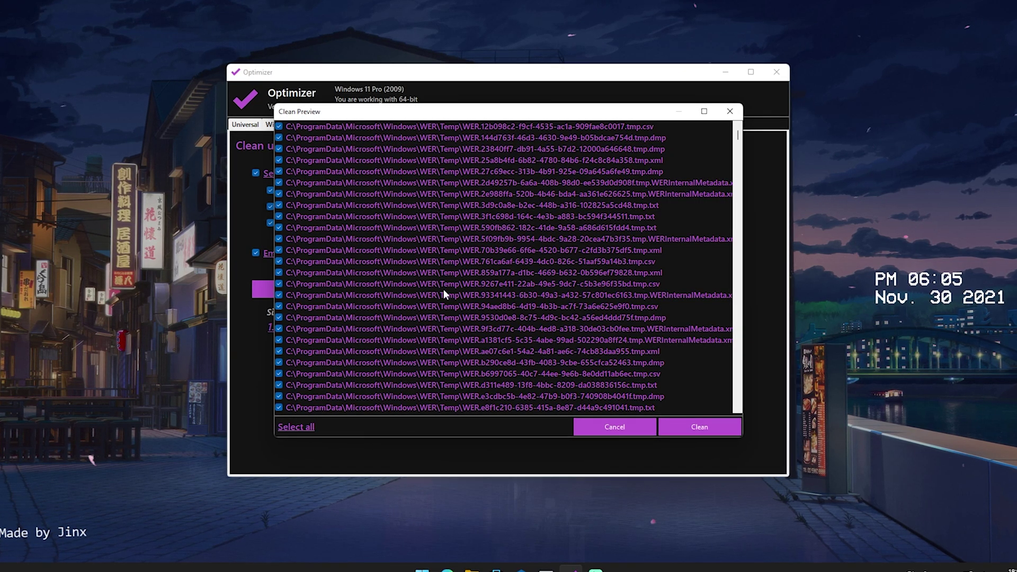
scroll(443, 290, "down", 3)
scroll(442, 287, "down", 12)
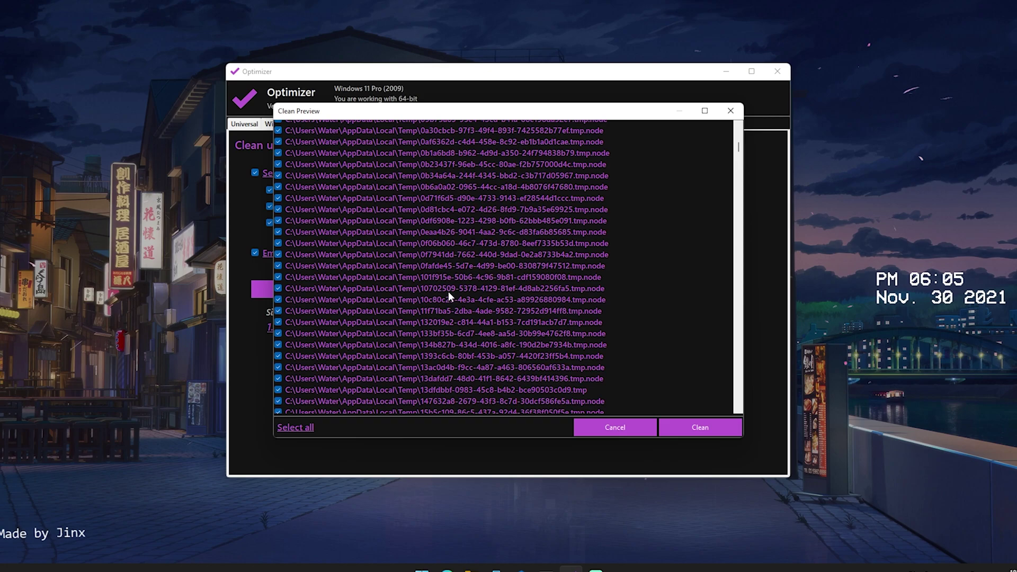
scroll(448, 295, "down", 5)
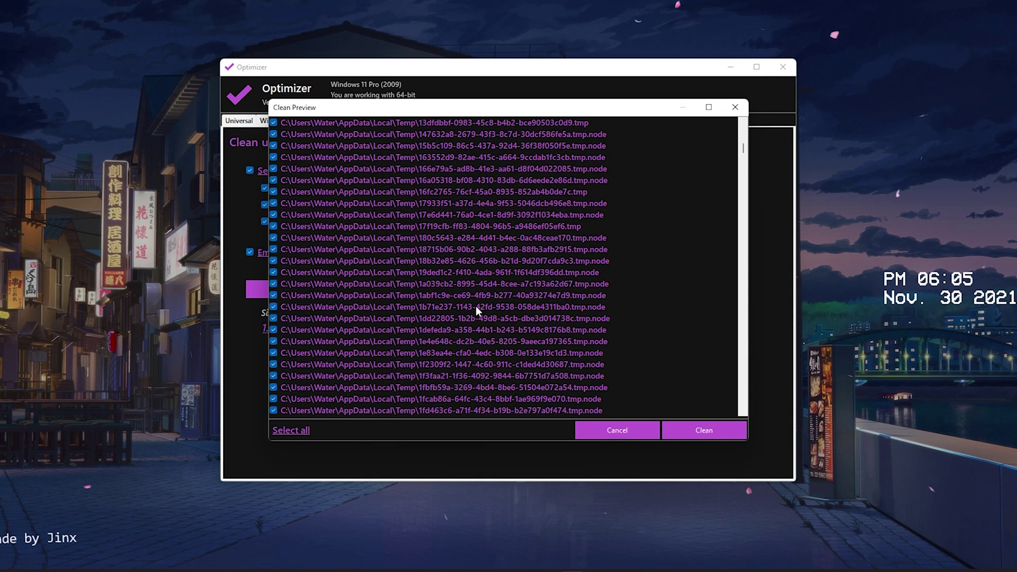
left_click(716, 437)
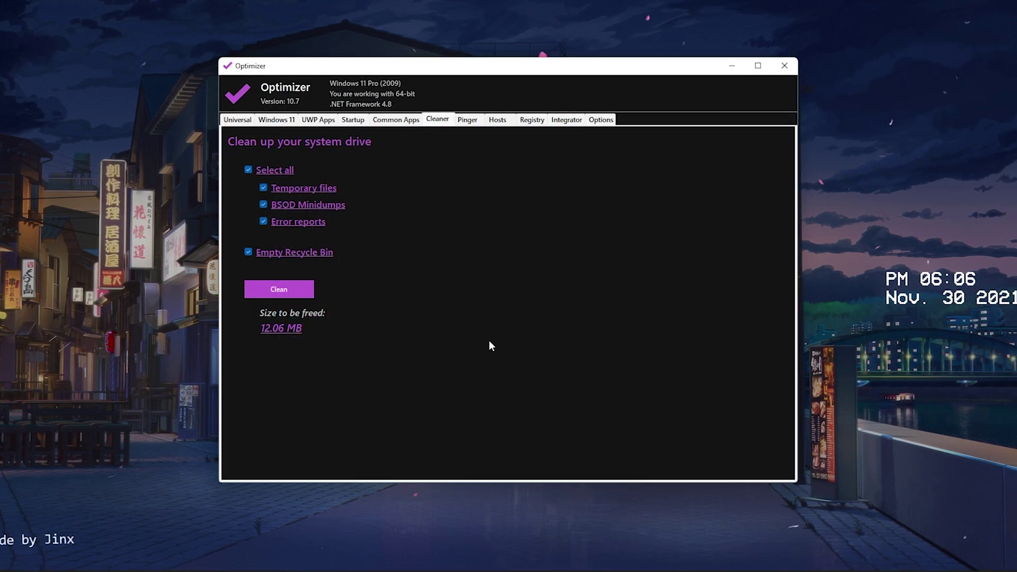